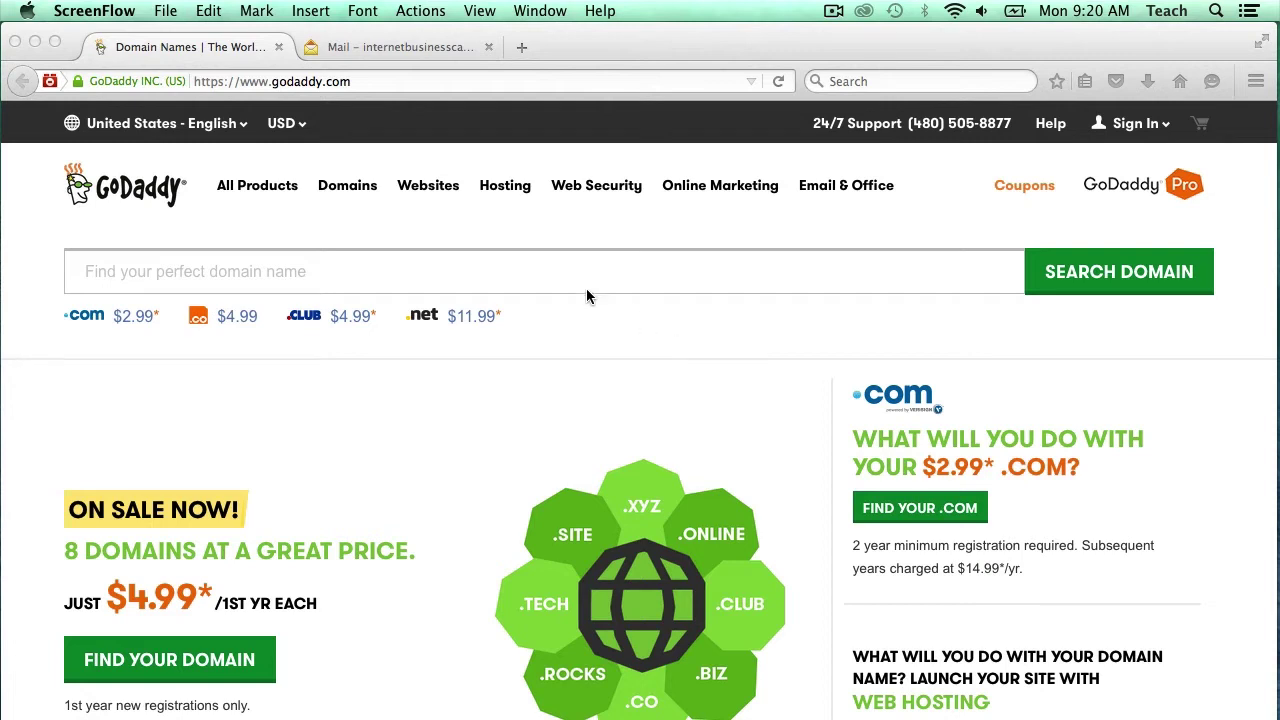
Search for amazingsocks.com and see that it is already taken.
{"action": "left_click", "coordinate": [530, 274]}
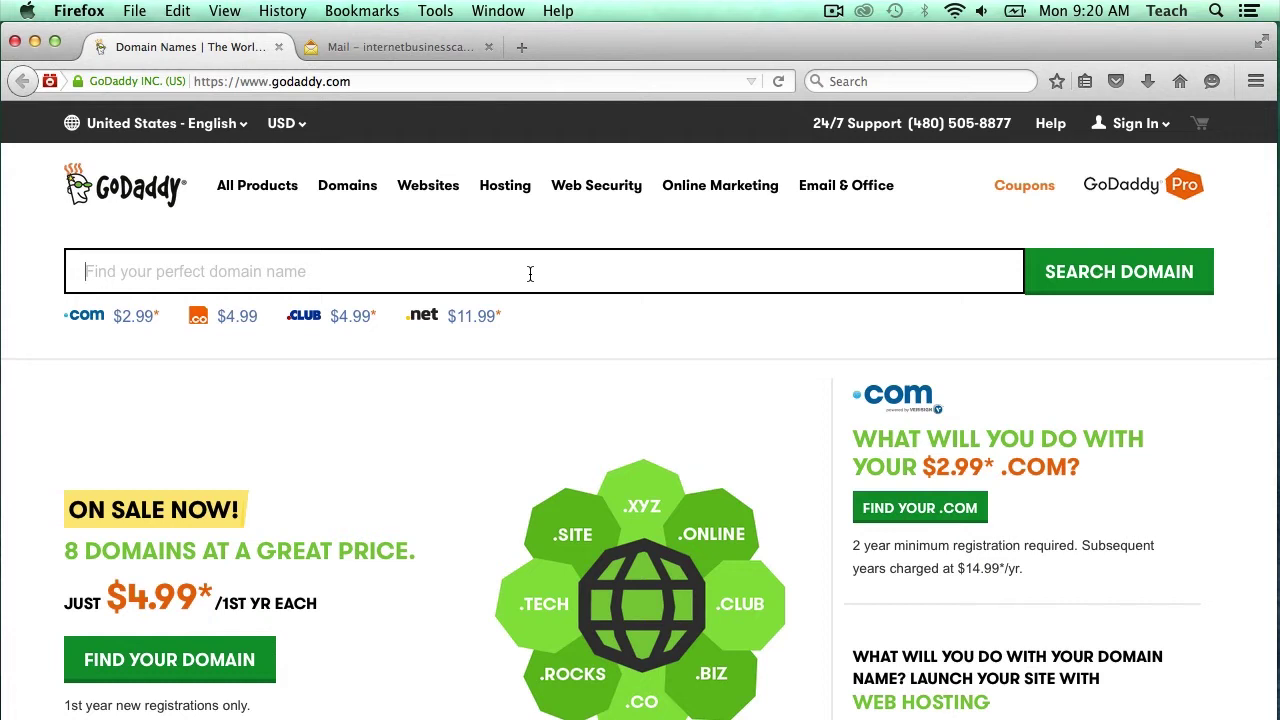
{"action": "type", "text": "amazingsc"}
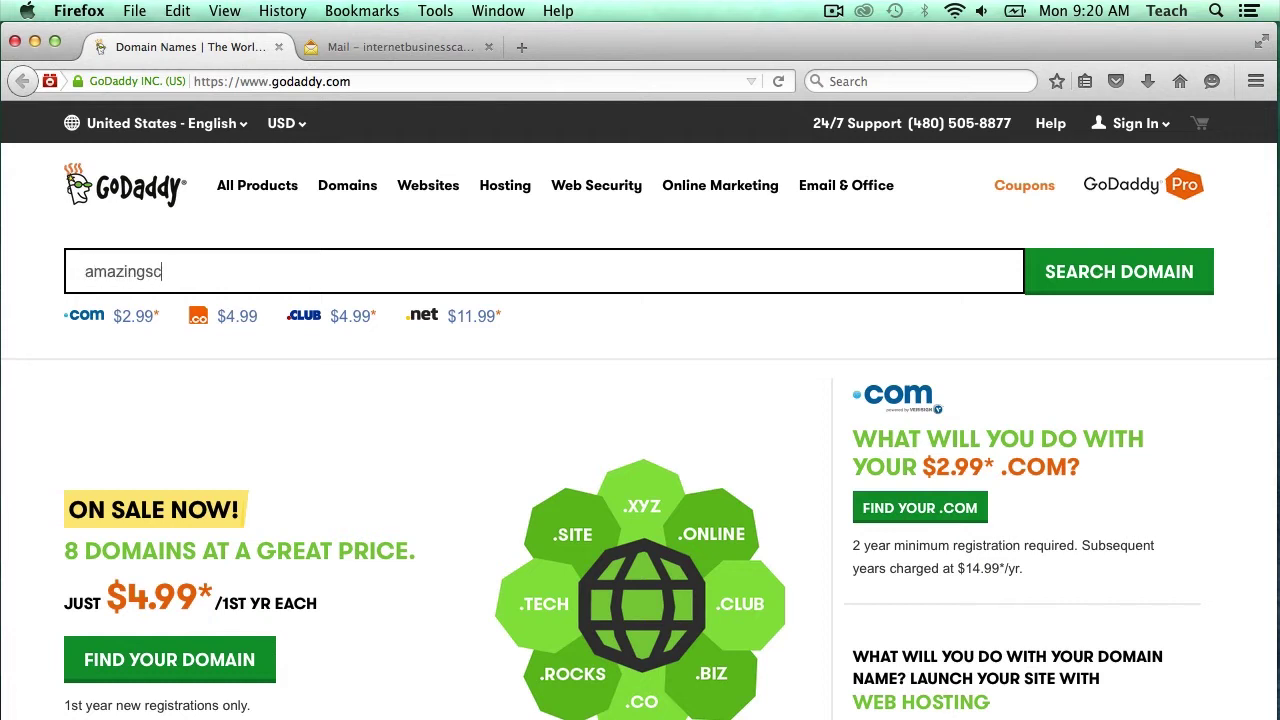
{"action": "type", "text": "o"}
{"action": "key", "text": "BackSpace"}
{"action": "key", "text": "BackSpace"}
{"action": "type", "text": "ocks.com"}
{"action": "left_click", "coordinate": [1119, 276]}
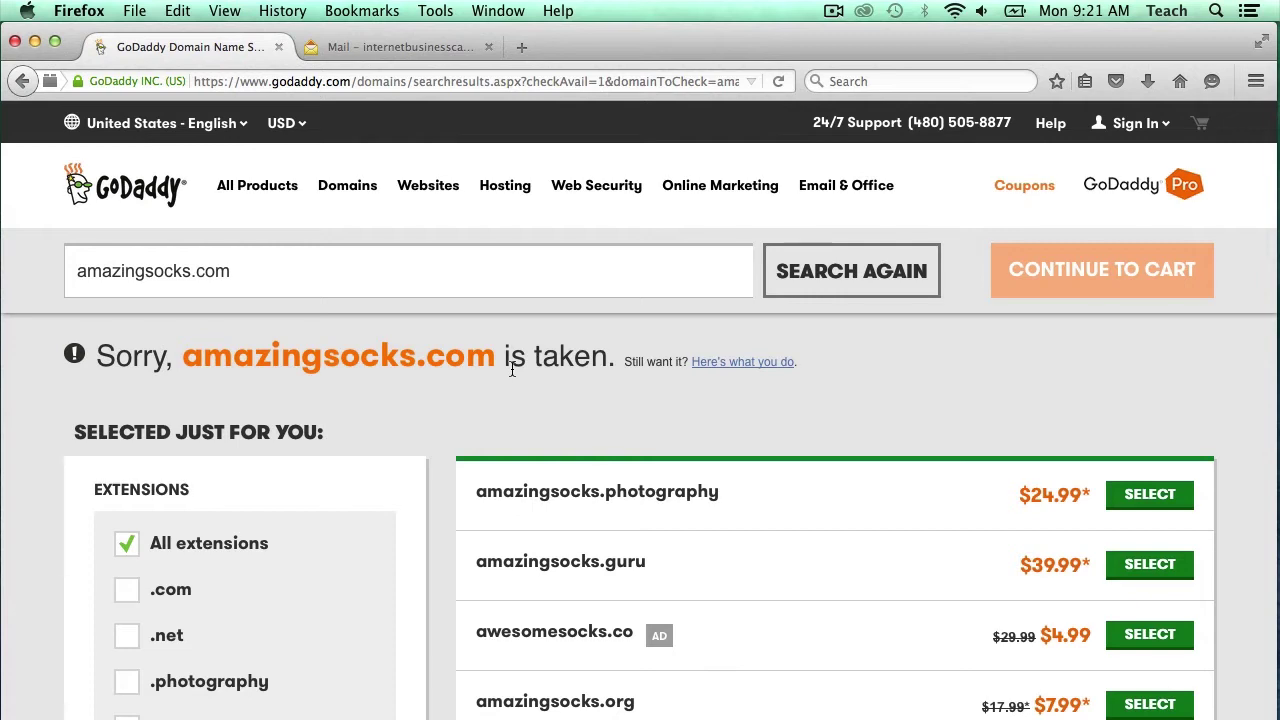
Filter the suggestions to .com only and select impressivesocks.com at $2.99.
{"action": "scroll", "coordinate": [512, 370], "scroll_direction": "down", "scroll_amount": 2}
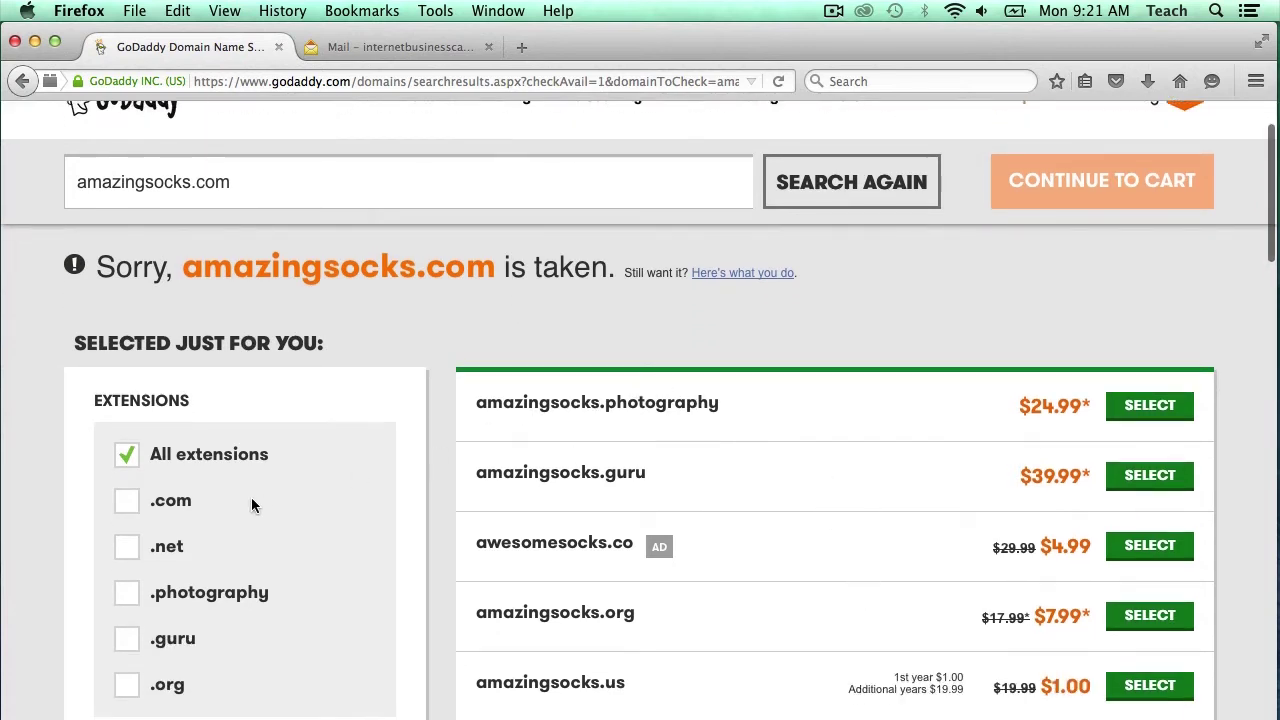
{"action": "left_click", "coordinate": [128, 502]}
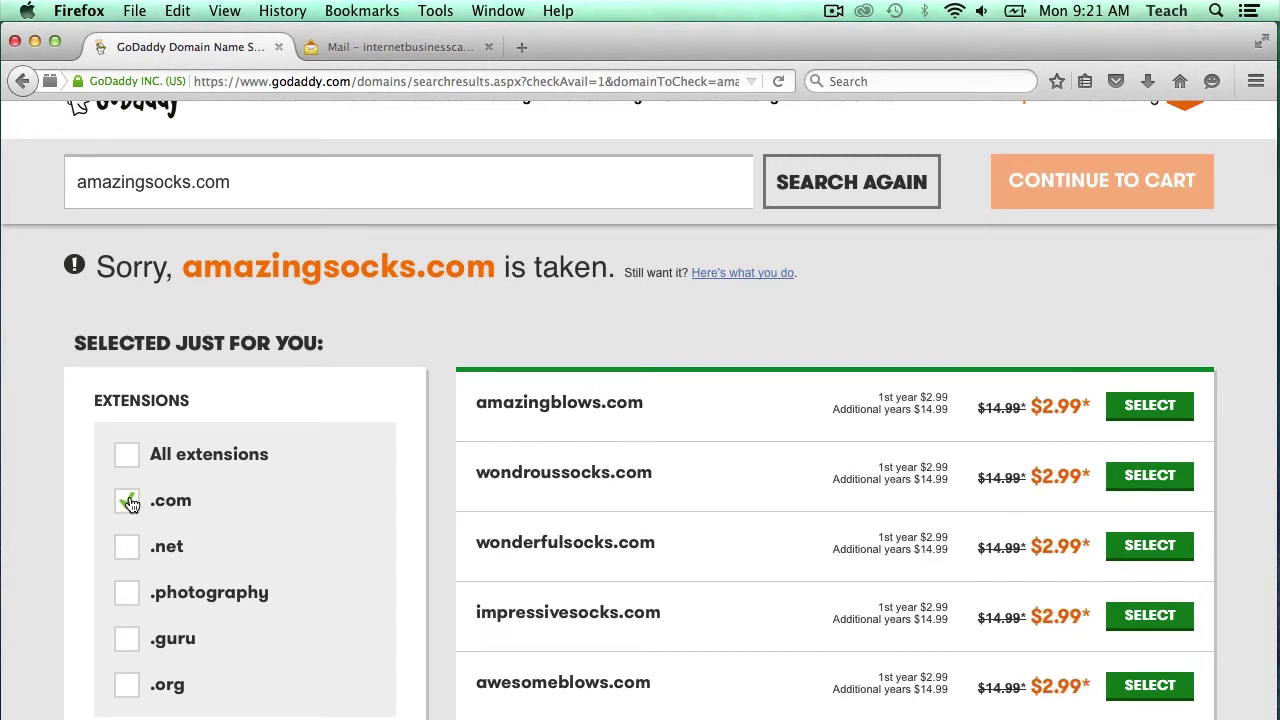
{"action": "scroll", "coordinate": [586, 521], "scroll_direction": "down", "scroll_amount": 5}
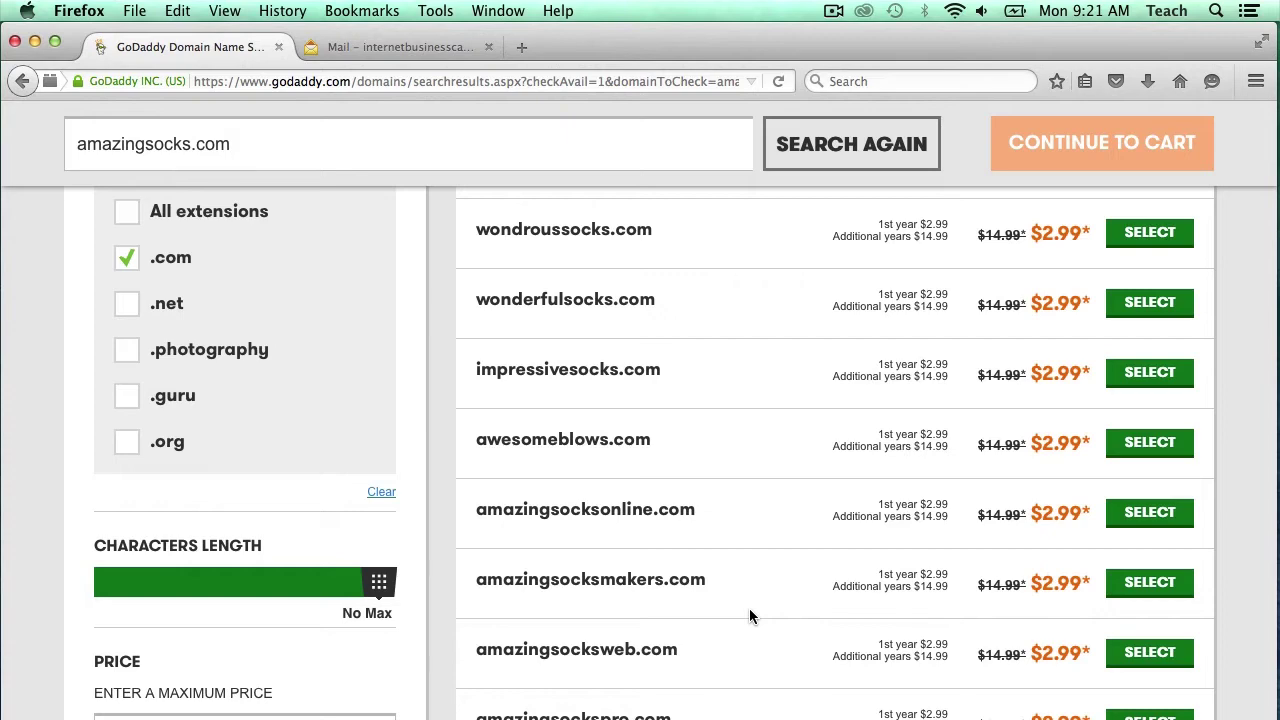
{"action": "scroll", "coordinate": [751, 616], "scroll_direction": "down", "scroll_amount": 3}
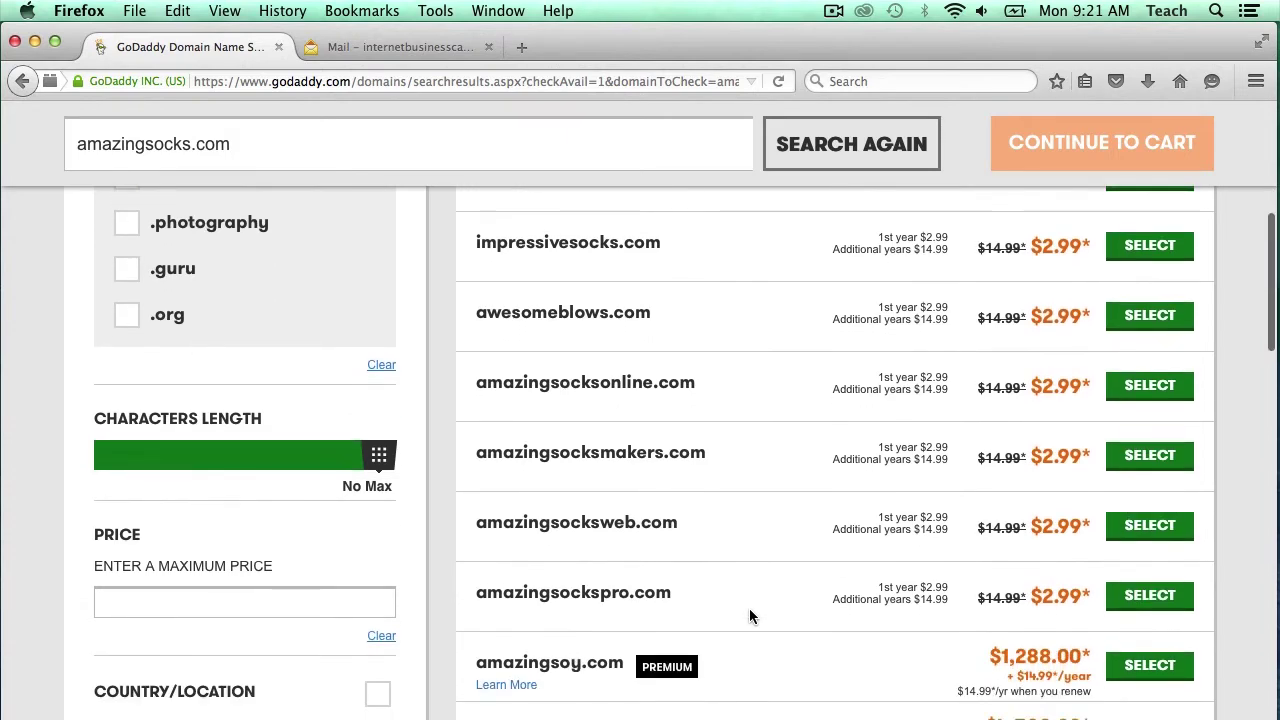
{"action": "scroll", "coordinate": [751, 616], "scroll_direction": "up", "scroll_amount": 3}
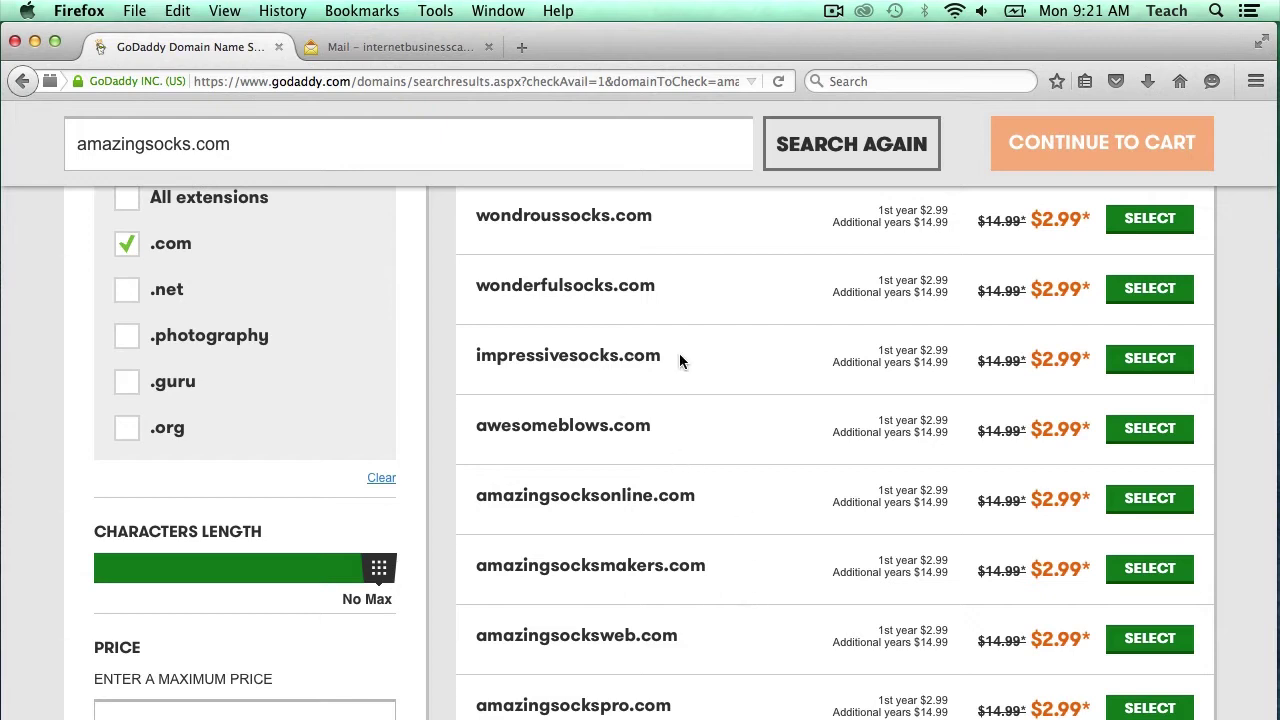
{"action": "left_click", "coordinate": [1146, 356]}
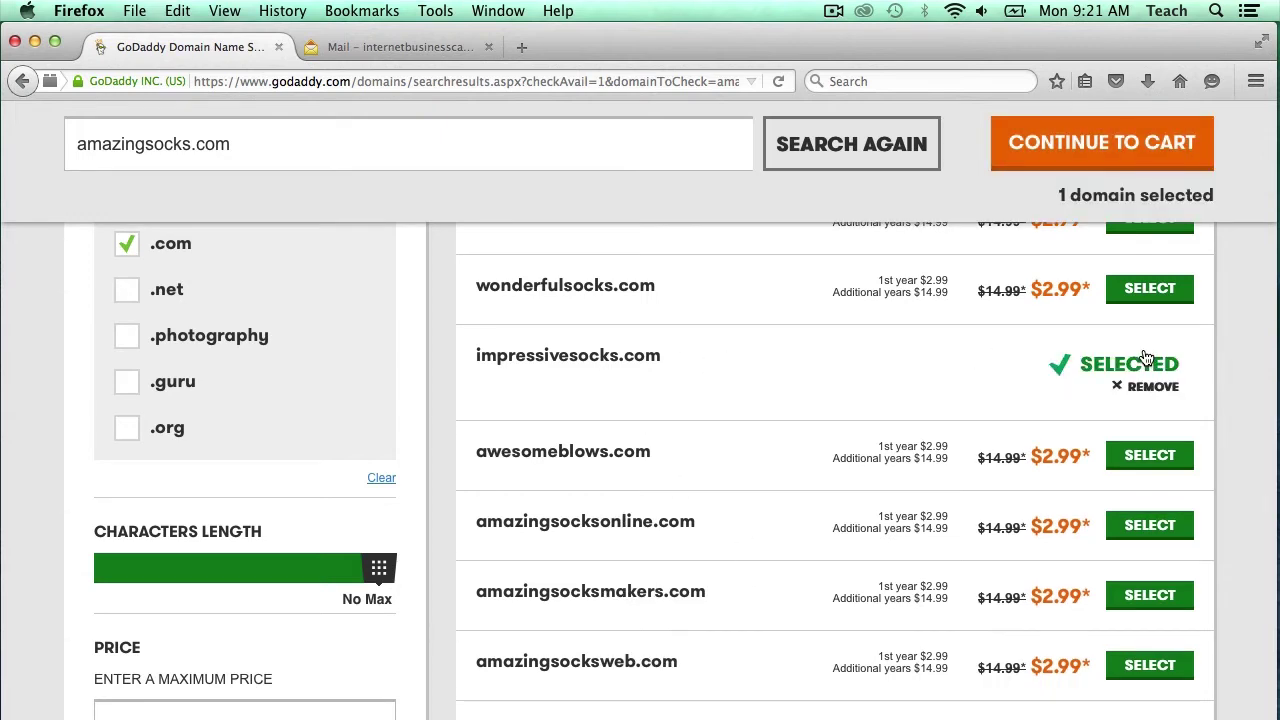
Skip the privacy and free Office 365 email offers to reach the cart.
{"action": "left_click", "coordinate": [1101, 147]}
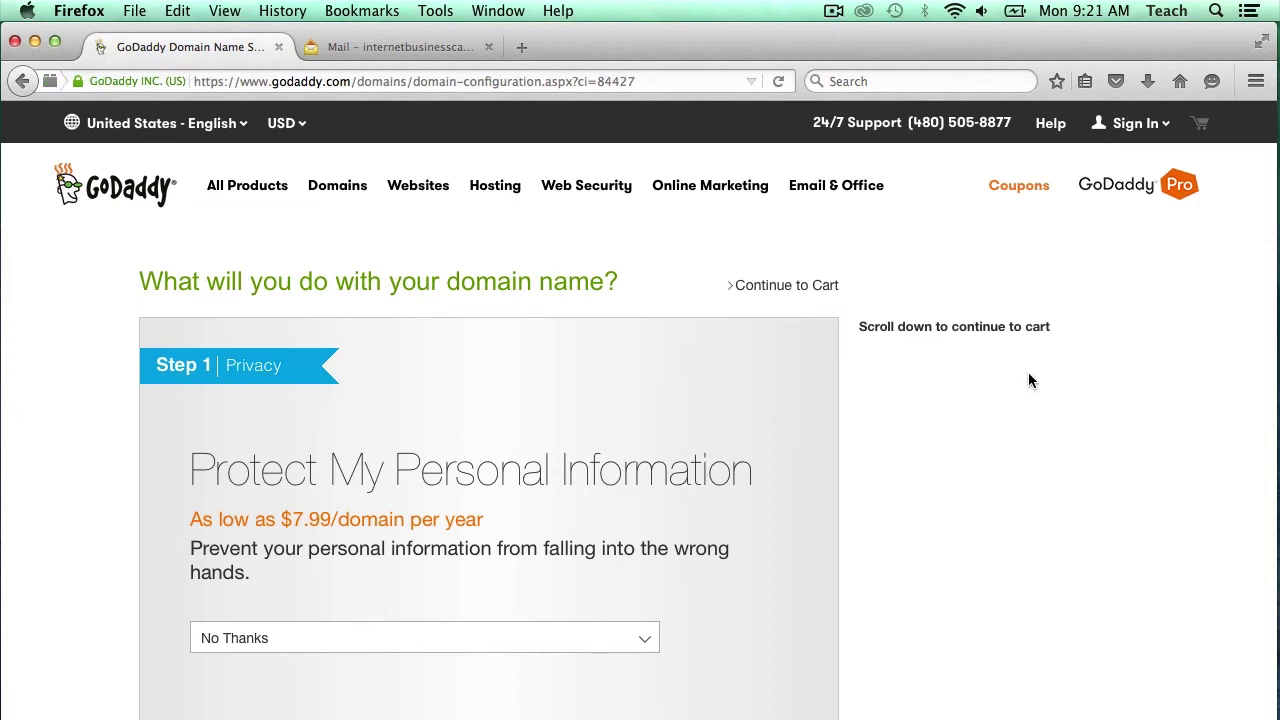
{"action": "scroll", "coordinate": [1029, 377], "scroll_direction": "down", "scroll_amount": 3}
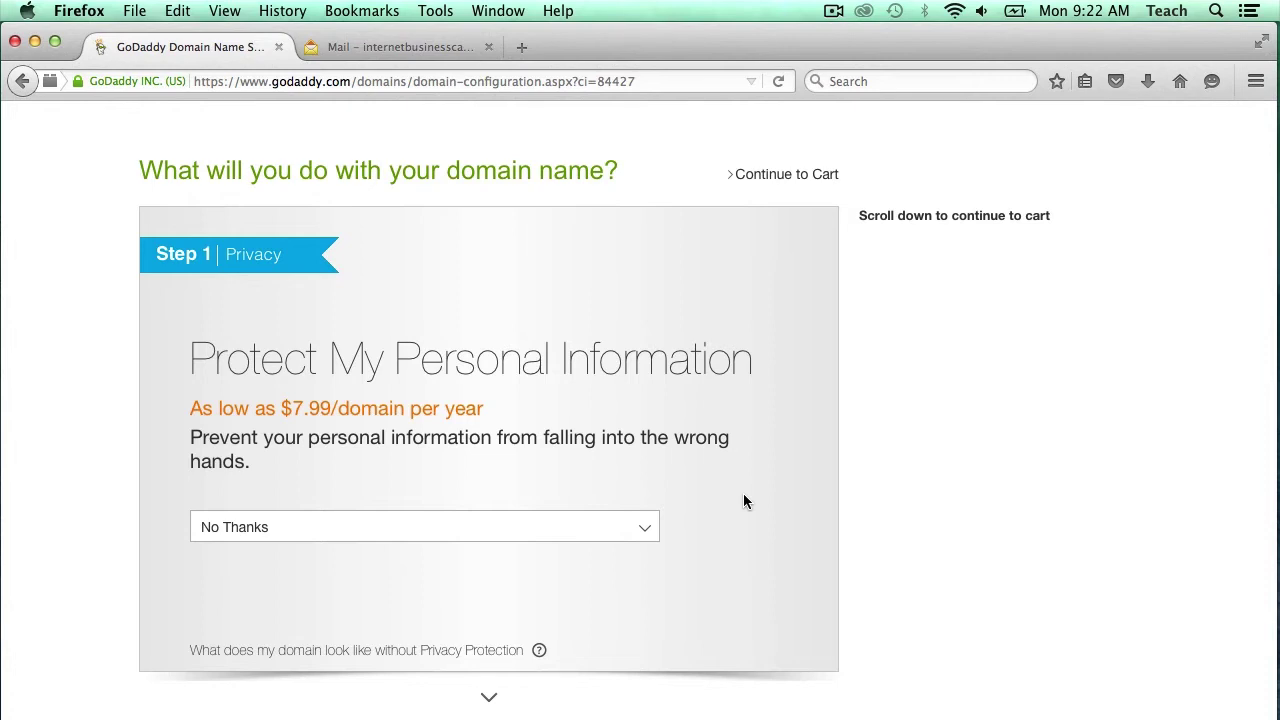
{"action": "left_click", "coordinate": [786, 175]}
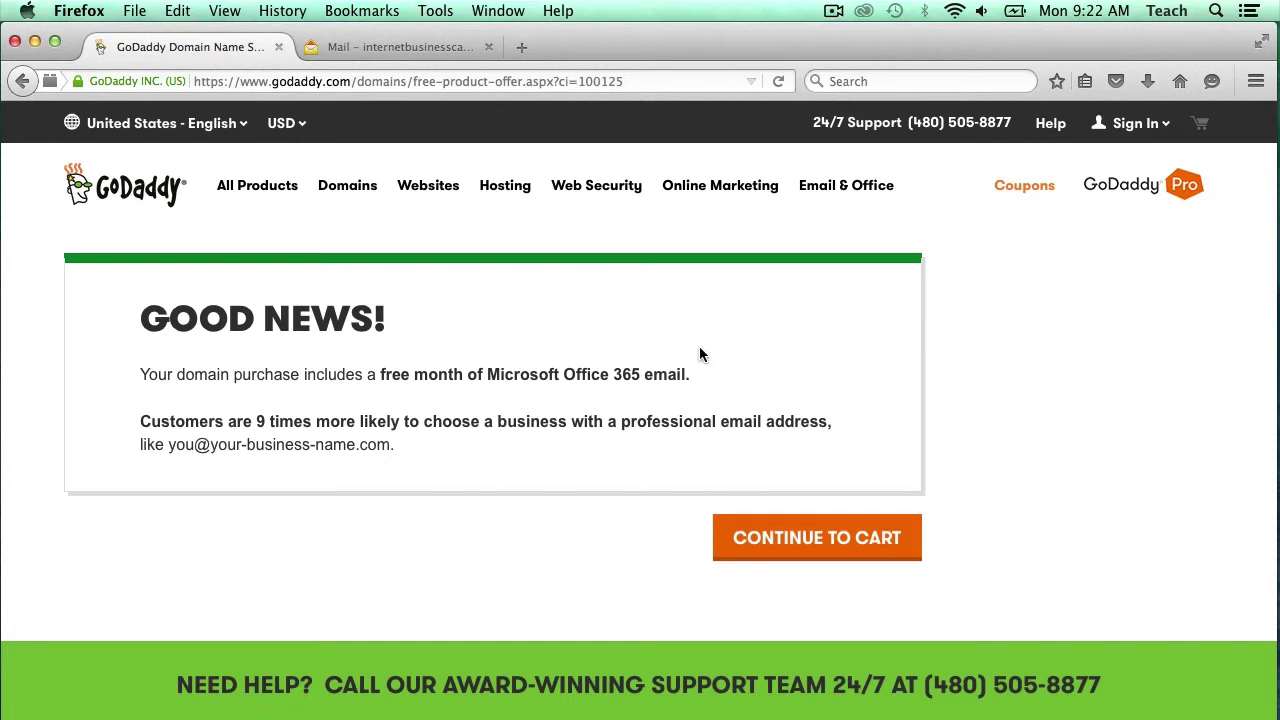
{"action": "left_click", "coordinate": [824, 540]}
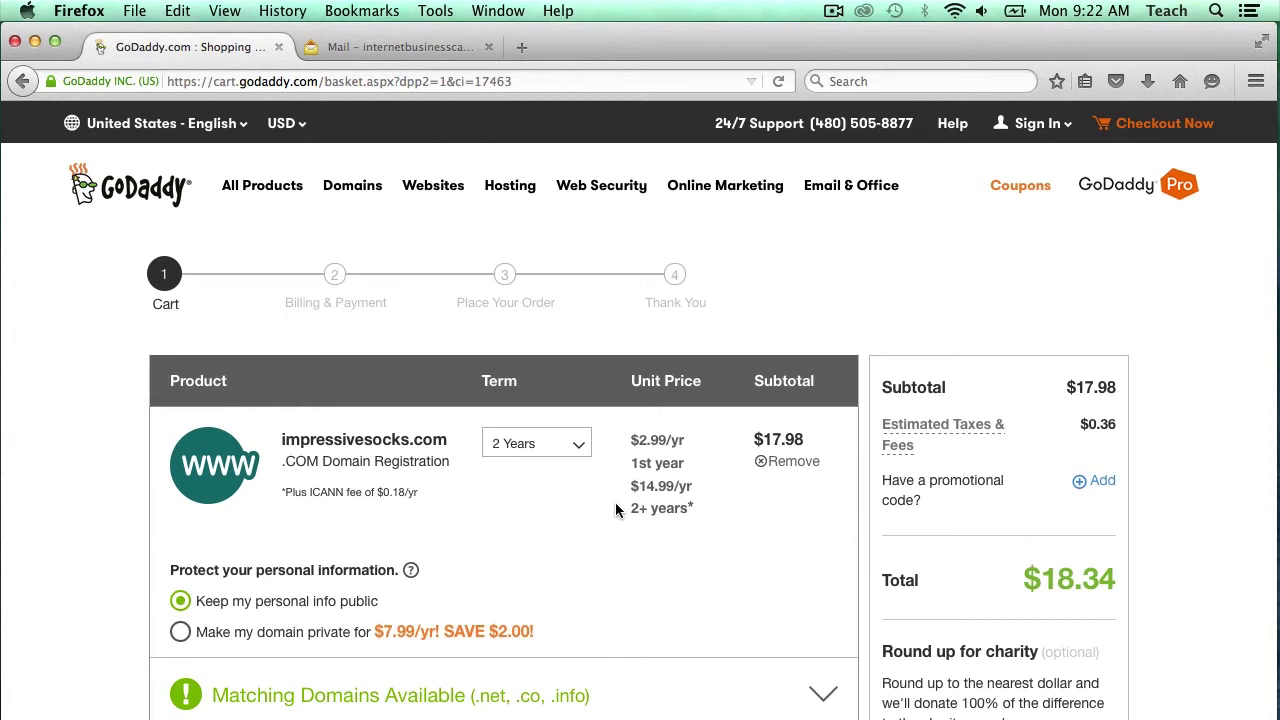
Change the registration term to 1 Year ($13.17 total) and proceed to checkout.
{"action": "left_click", "coordinate": [562, 446]}
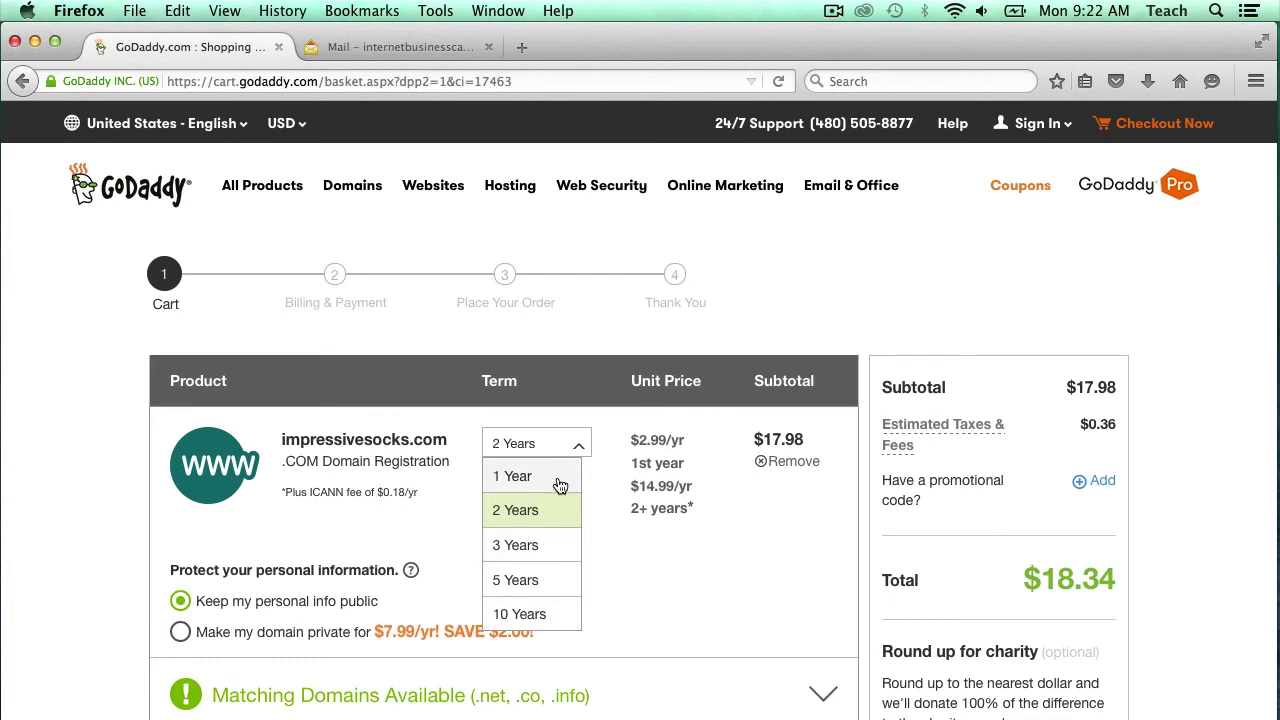
{"action": "left_click", "coordinate": [527, 474]}
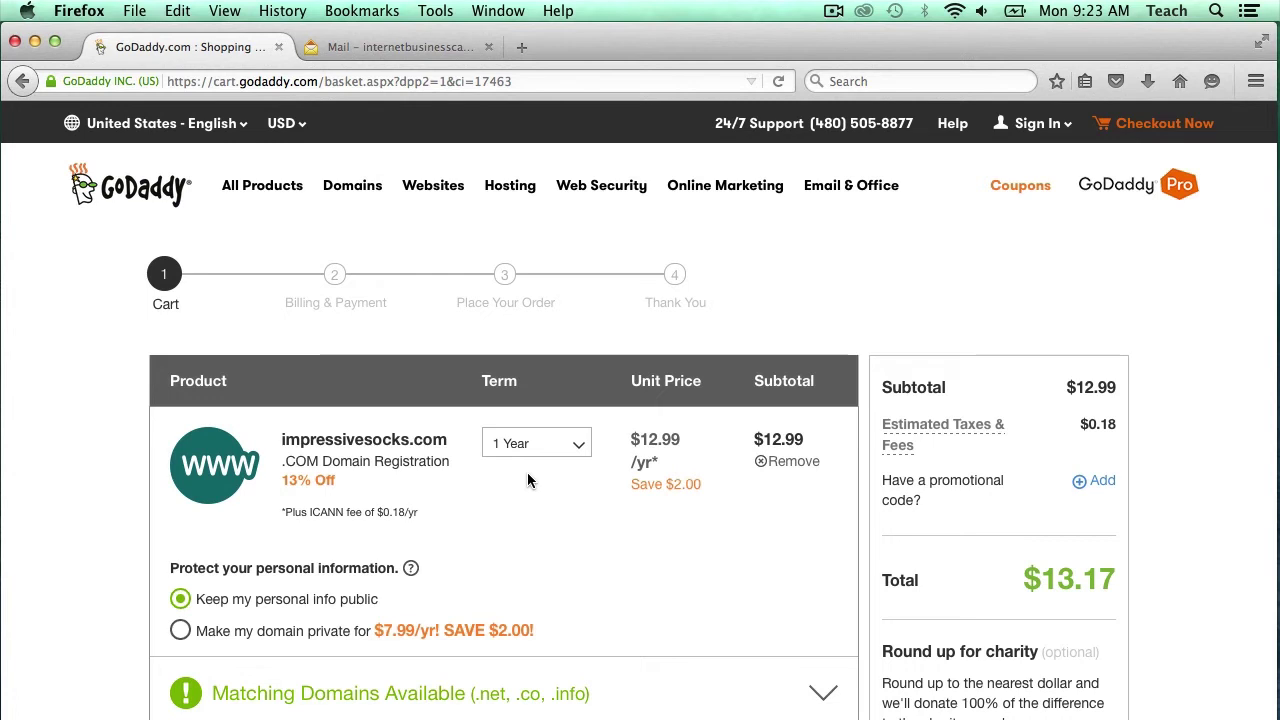
{"action": "scroll", "coordinate": [655, 540], "scroll_direction": "down", "scroll_amount": 5}
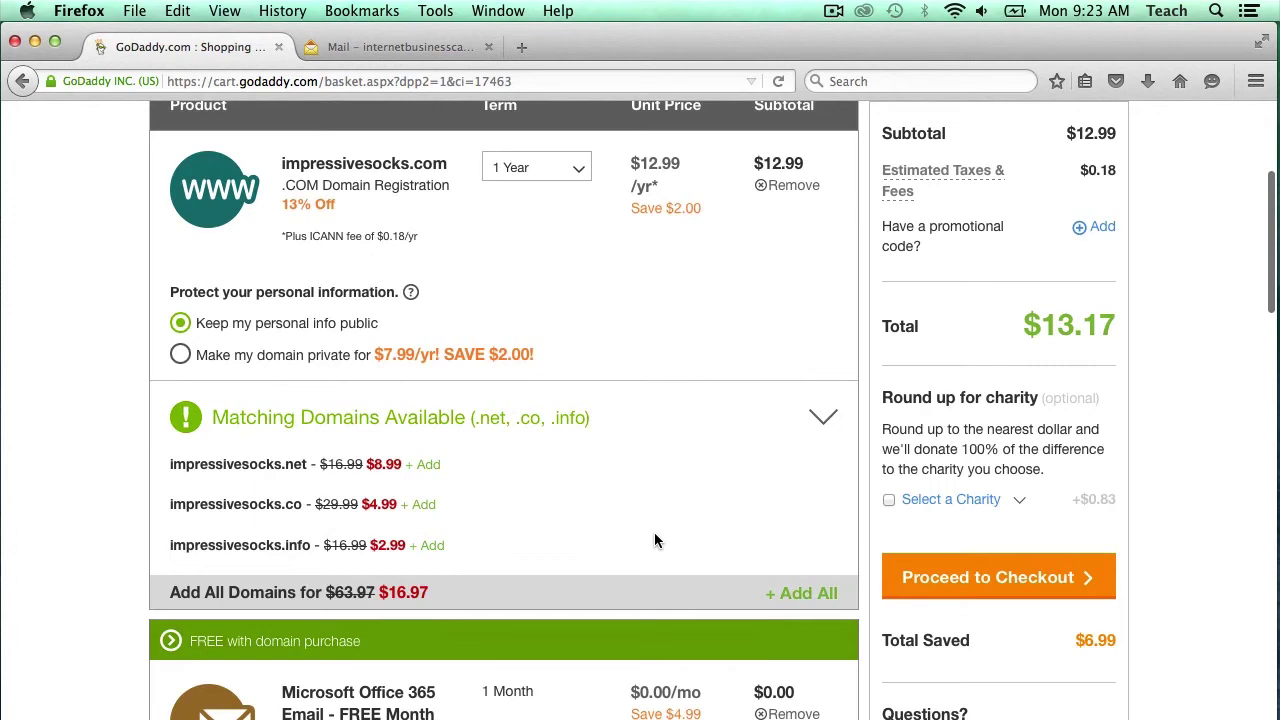
{"action": "scroll", "coordinate": [655, 540], "scroll_direction": "down", "scroll_amount": 2}
{"action": "left_click", "coordinate": [985, 580]}
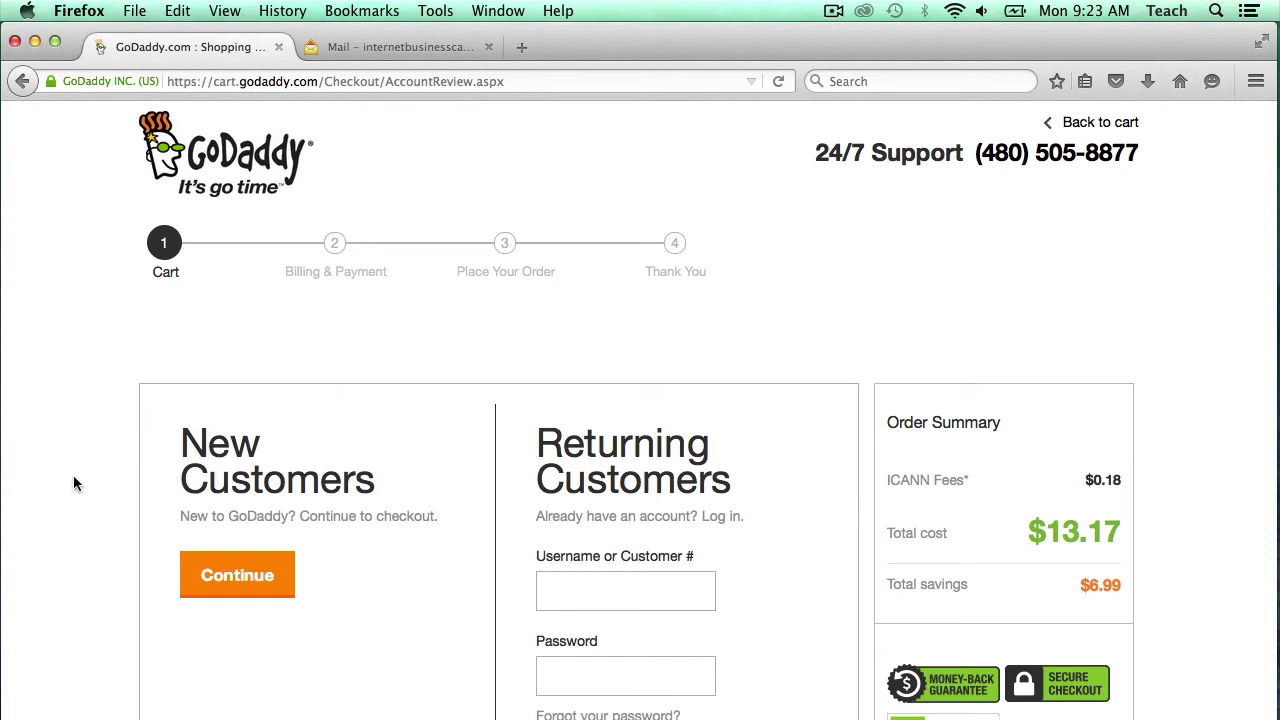
Check out as a new customer and submit the billing and MasterCard payment details.
{"action": "scroll", "coordinate": [375, 620], "scroll_direction": "down", "scroll_amount": 3}
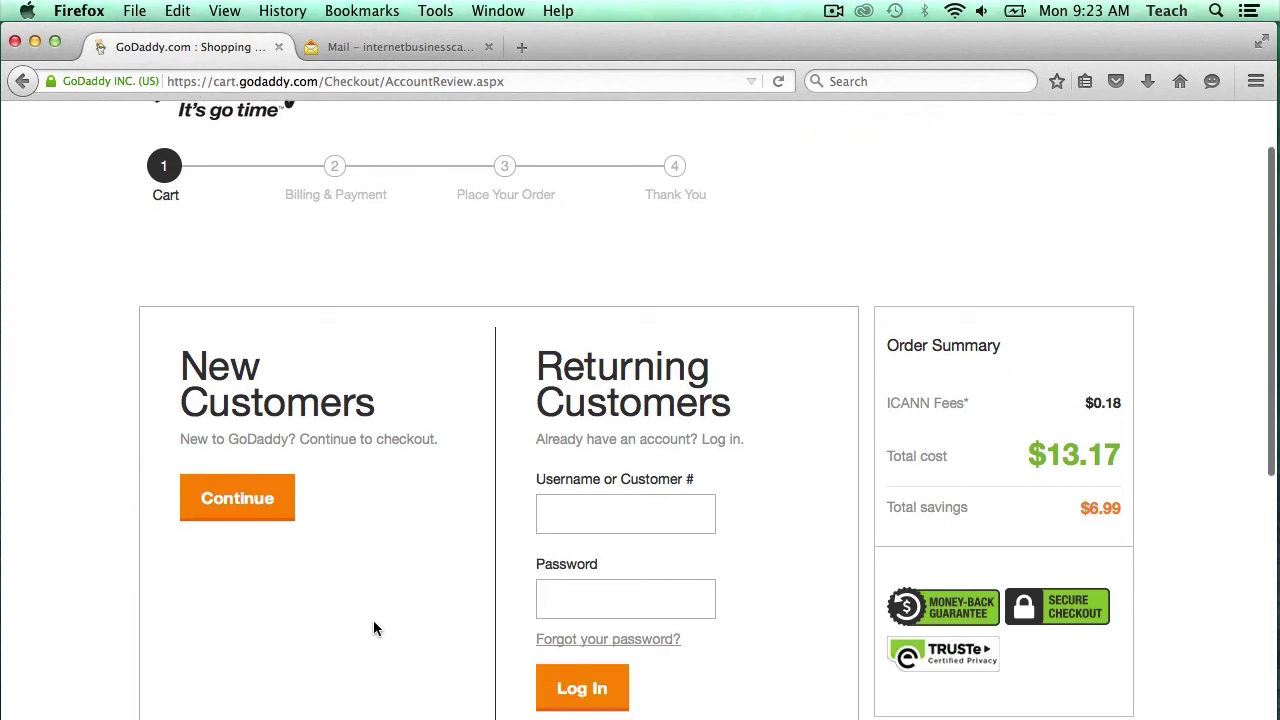
{"action": "left_click", "coordinate": [231, 485]}
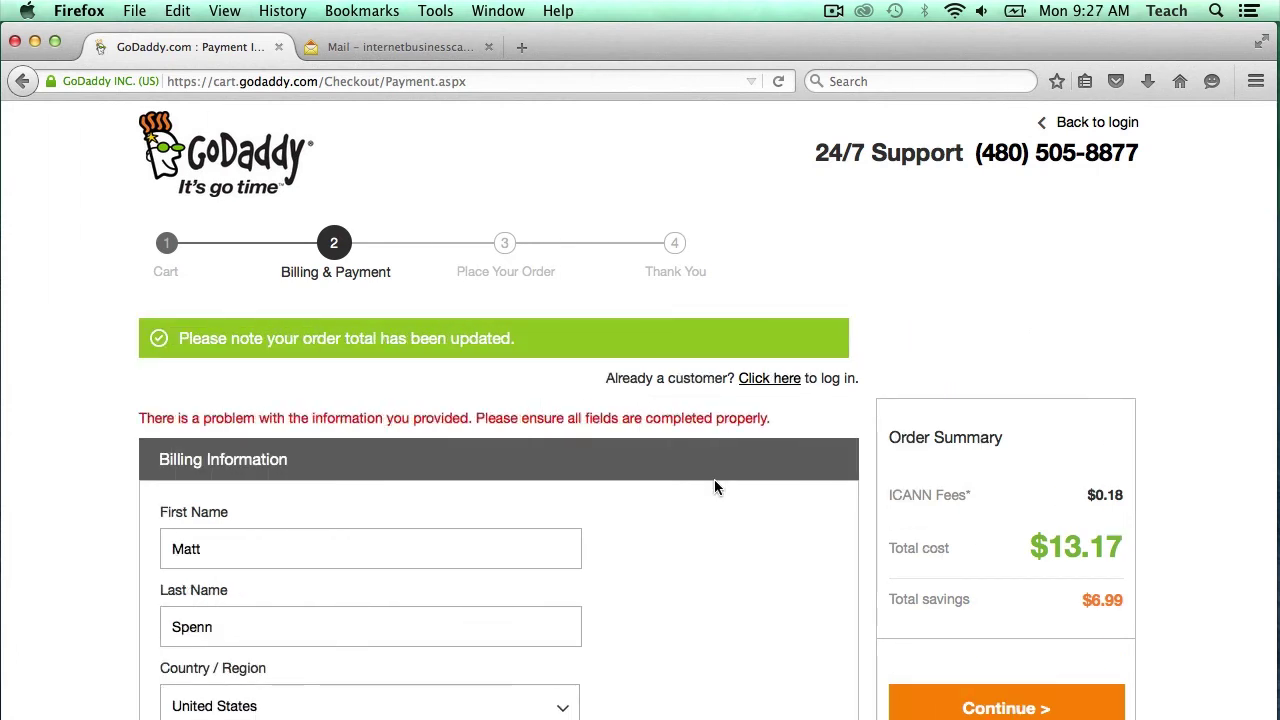
{"action": "scroll", "coordinate": [714, 487], "scroll_direction": "down", "scroll_amount": 3}
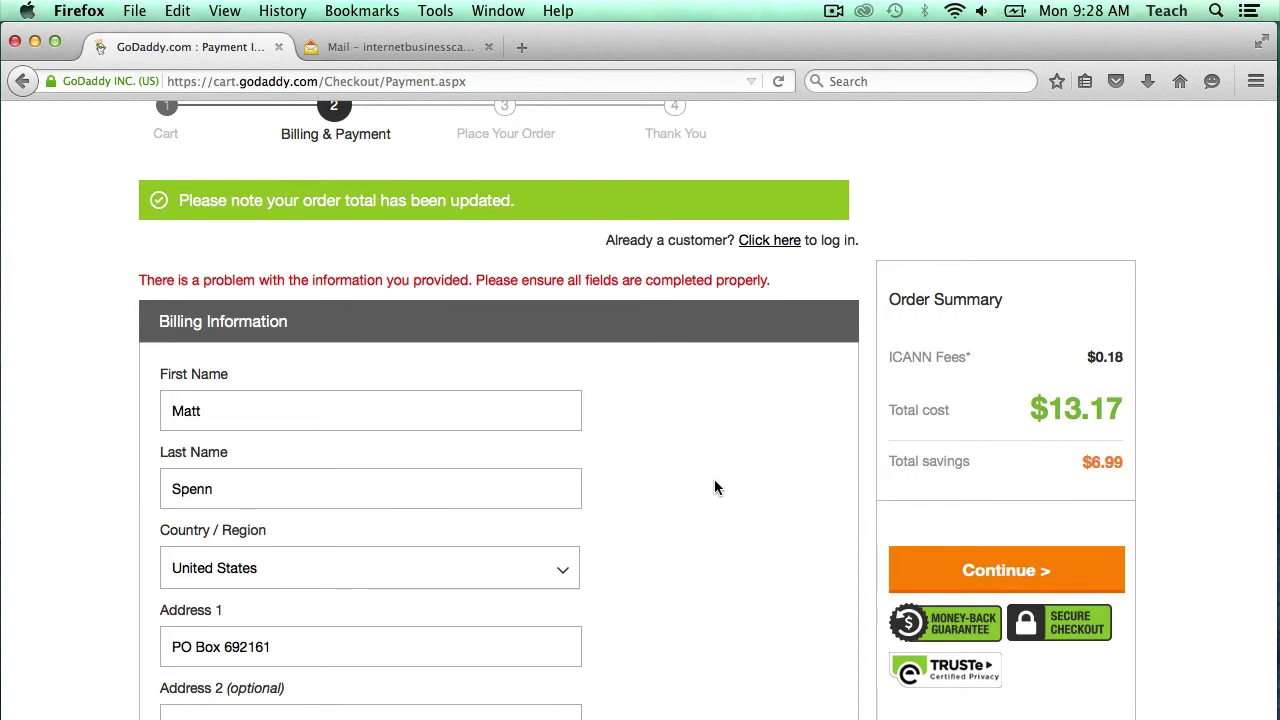
{"action": "left_click", "coordinate": [1055, 576]}
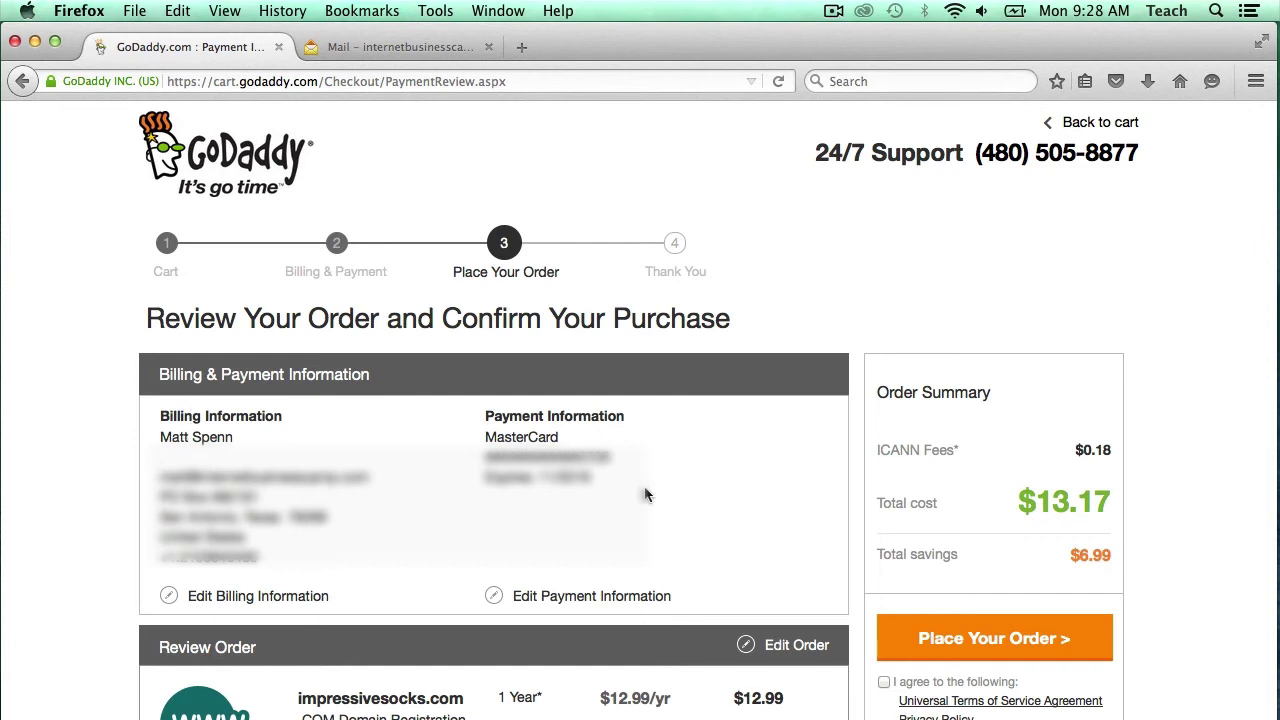
Agree to the terms and place the $13.17 order.
{"action": "scroll", "coordinate": [645, 488], "scroll_direction": "down", "scroll_amount": 2}
{"action": "scroll", "coordinate": [644, 494], "scroll_direction": "down", "scroll_amount": 3}
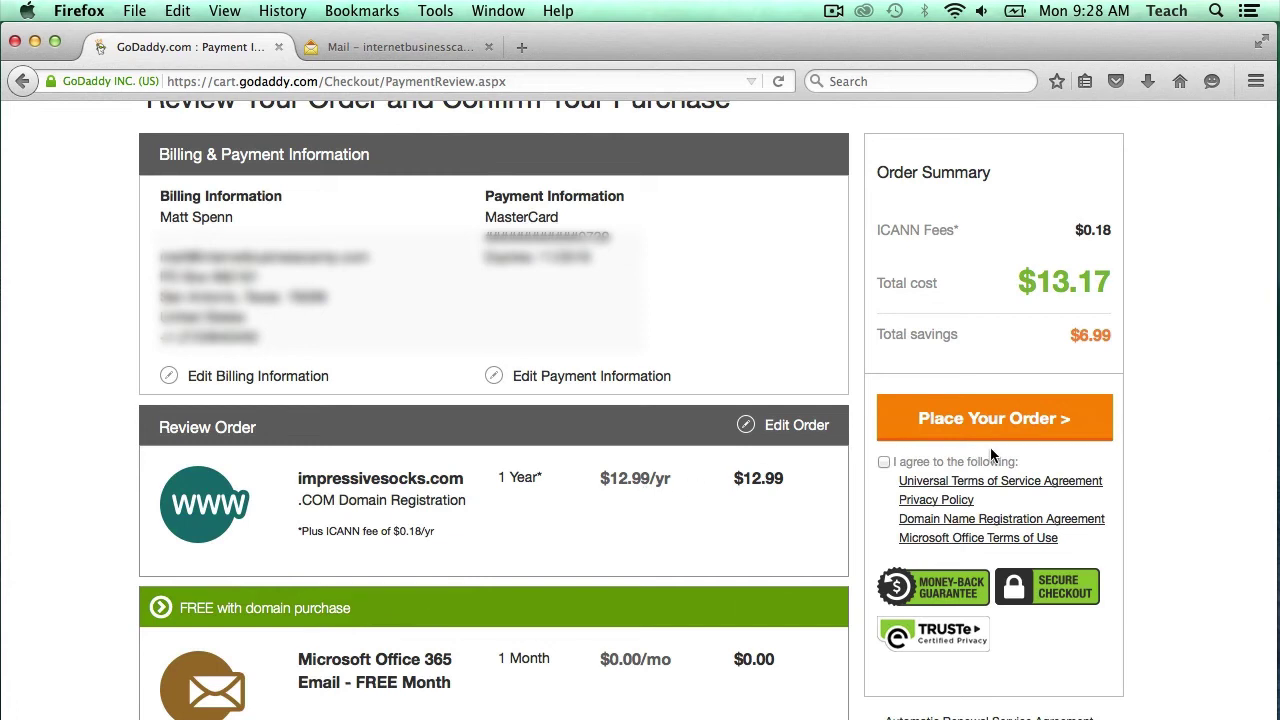
{"action": "left_click", "coordinate": [883, 463]}
{"action": "left_click", "coordinate": [1019, 425]}
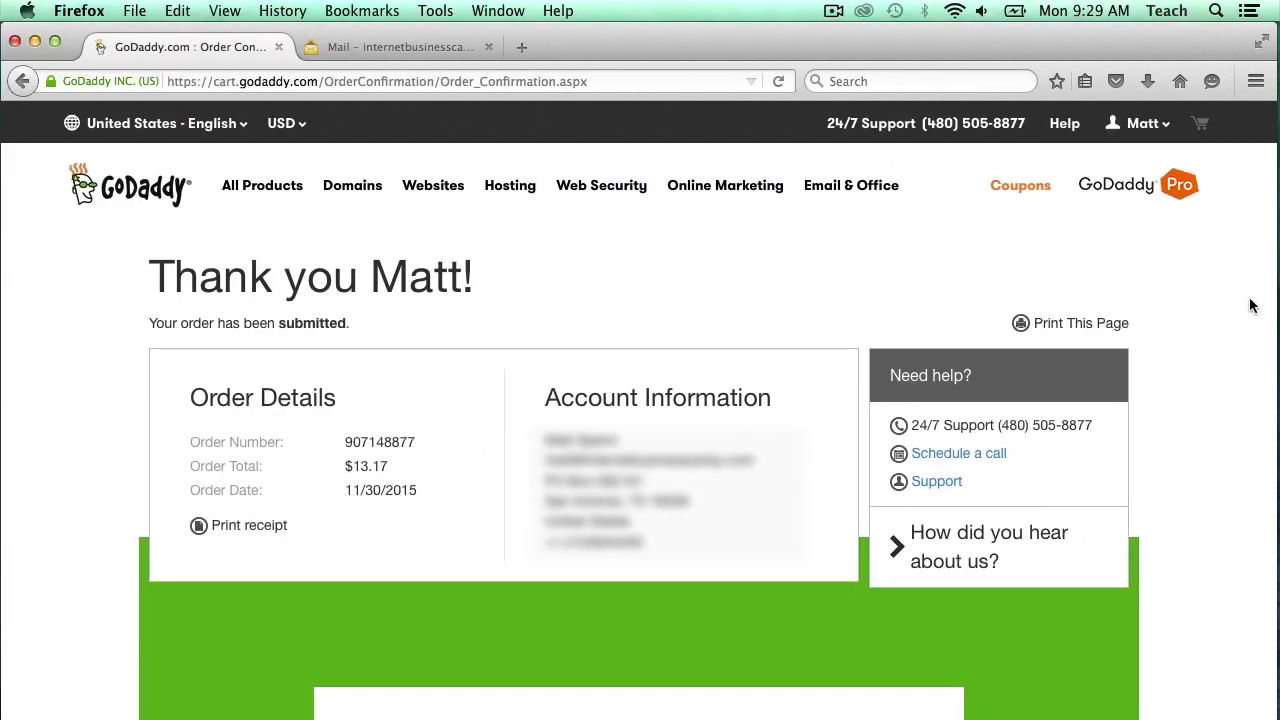
Go to Manage My Domains from the account menu's Quick Links.
{"action": "left_click", "coordinate": [1145, 125]}
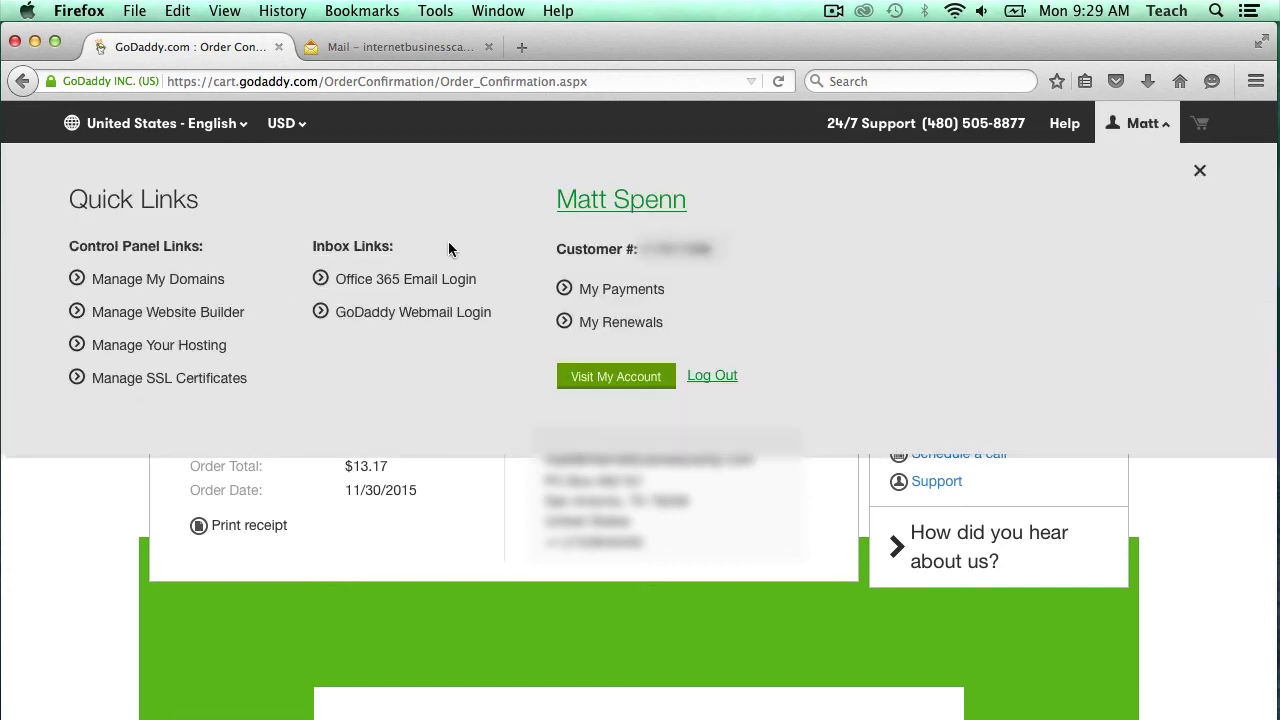
{"action": "left_click", "coordinate": [175, 284]}
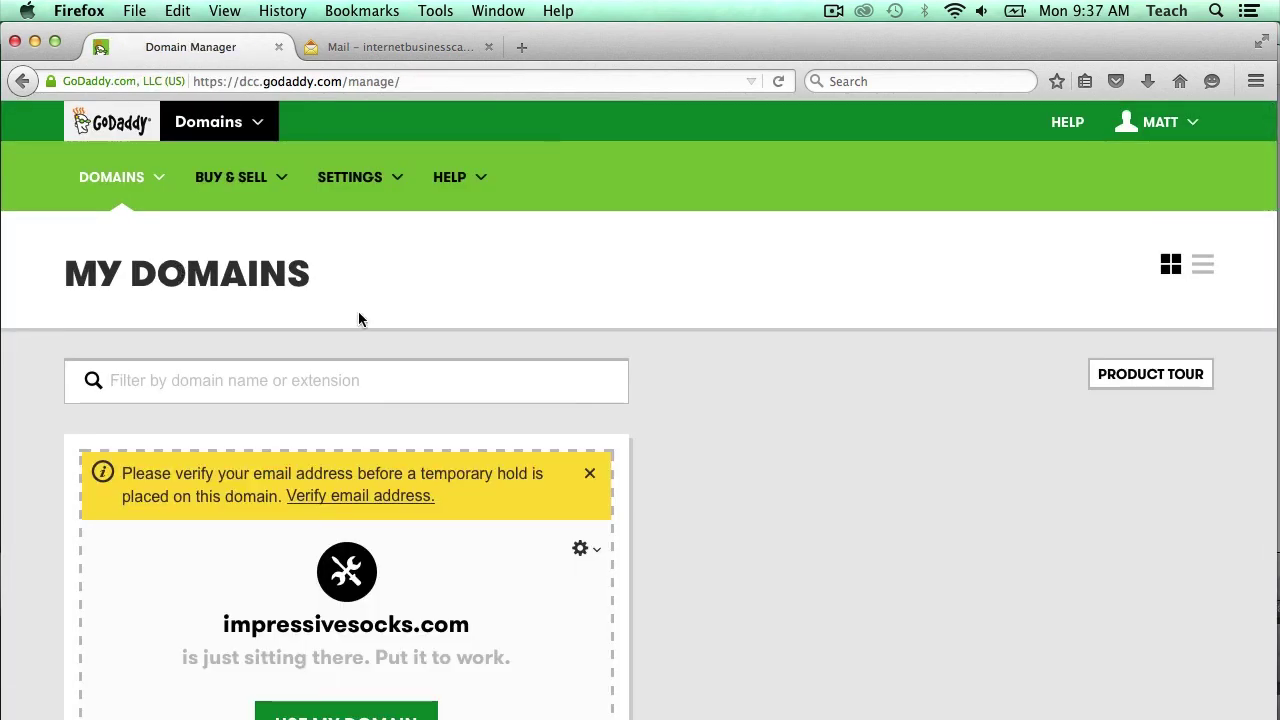
Send the email verification from the impressivesocks.com domain card.
{"action": "scroll", "coordinate": [691, 479], "scroll_direction": "down", "scroll_amount": 3}
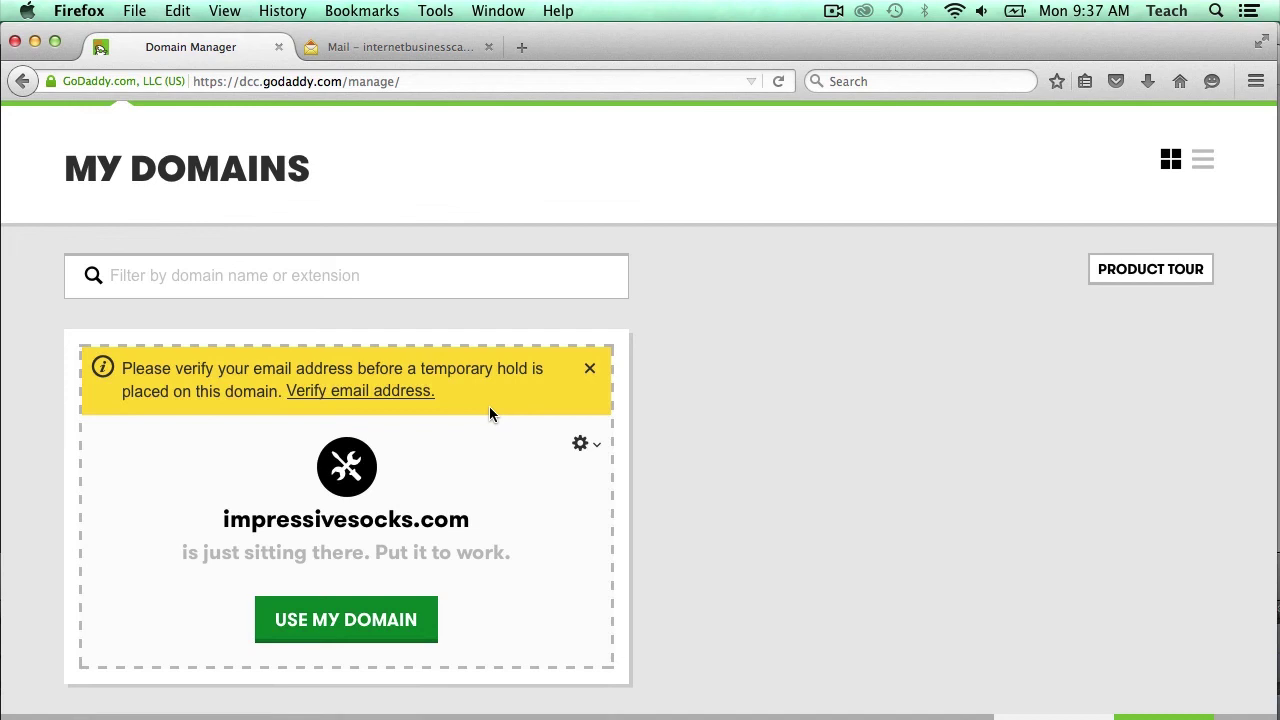
{"action": "left_click", "coordinate": [386, 396]}
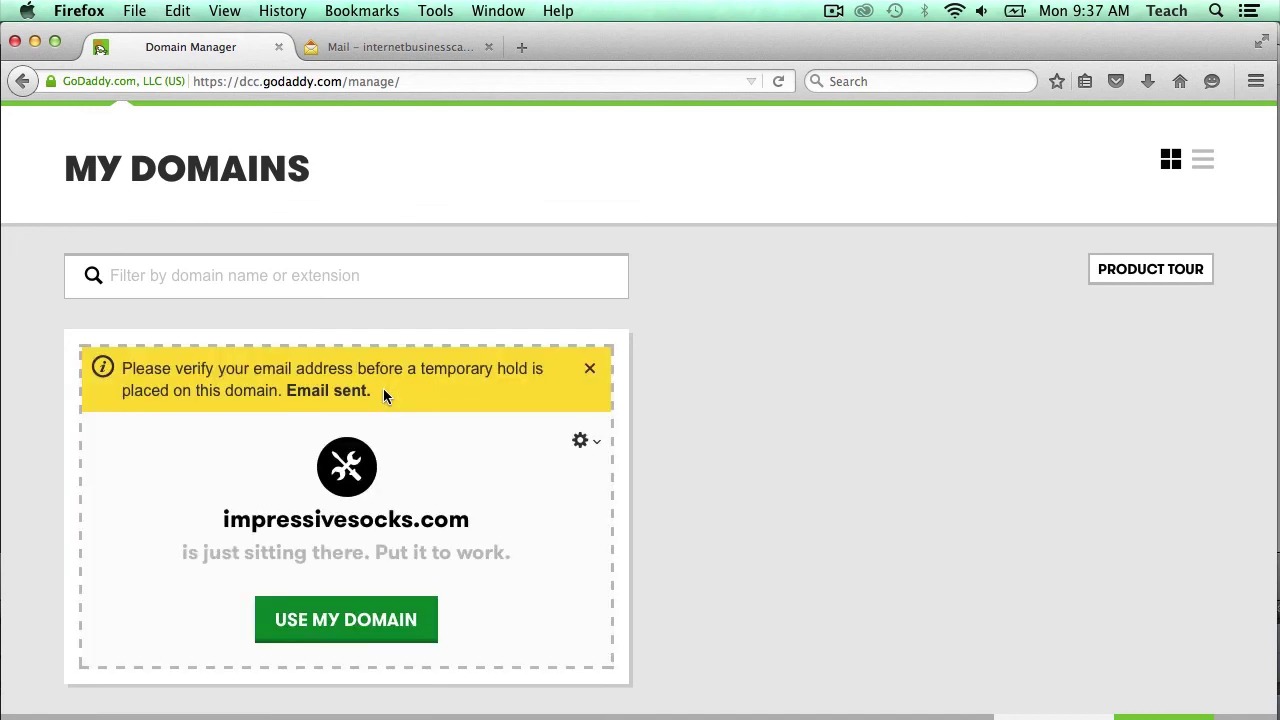